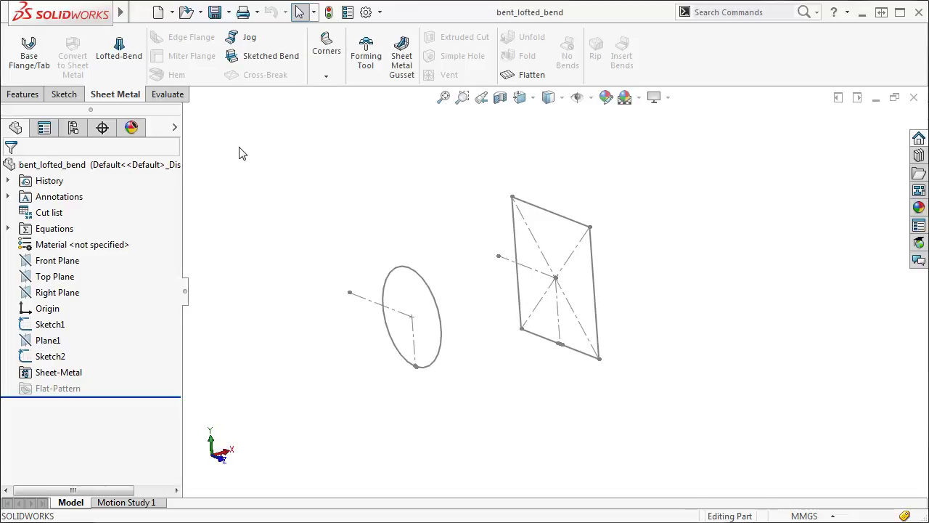
- Start a Lofted-Bend with the circle Sketch1 and the rectangle Sketch2 as its two profiles
click(120, 58)
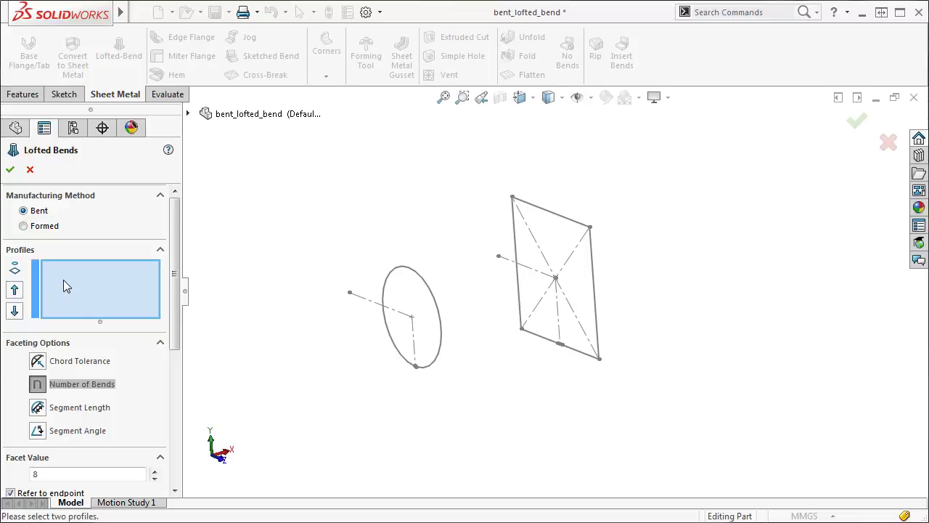
click(439, 312)
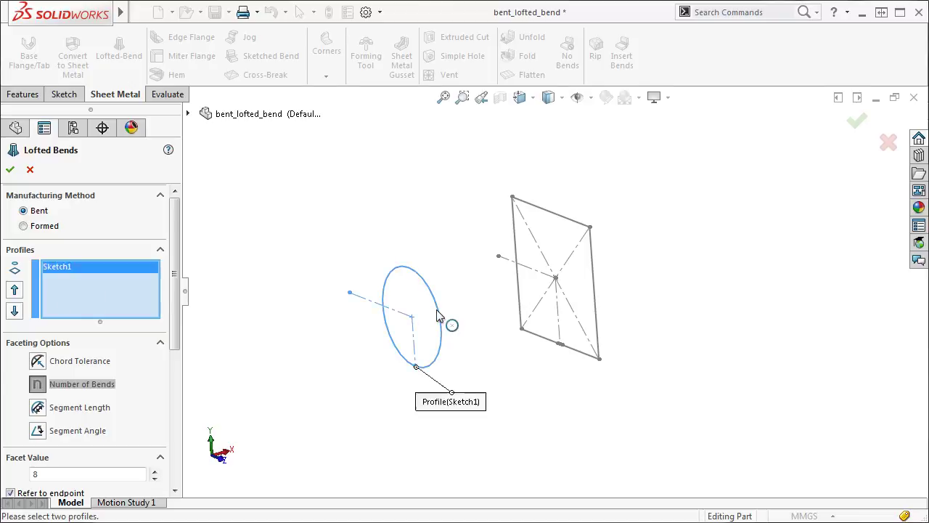
click(595, 298)
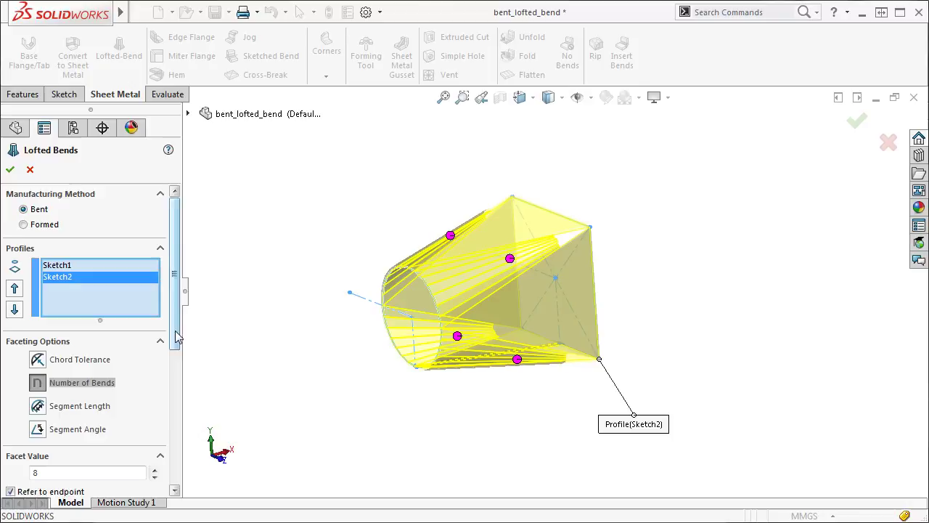
- Cycle faceting through Chord Tolerance, Number of Bends and Segment Length, ending on Segment Angle at about 55°
drag(176, 332, 174, 396)
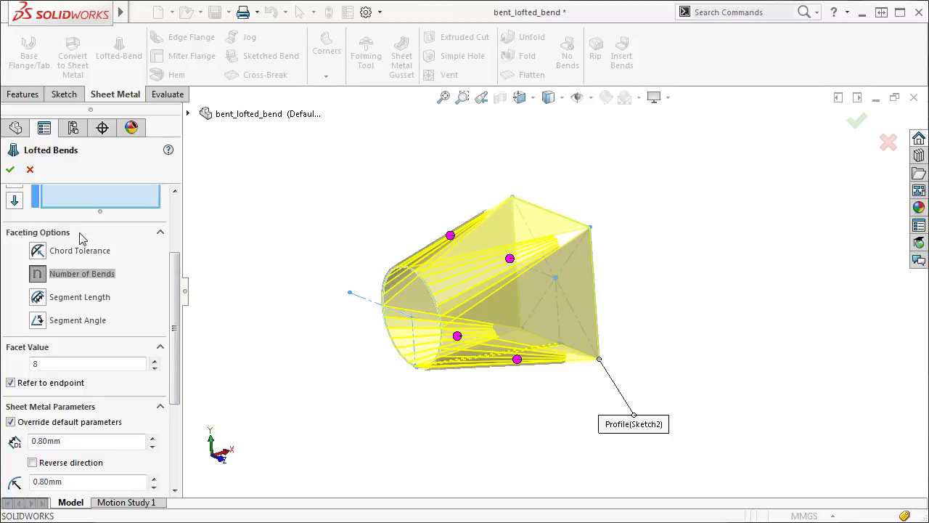
click(43, 251)
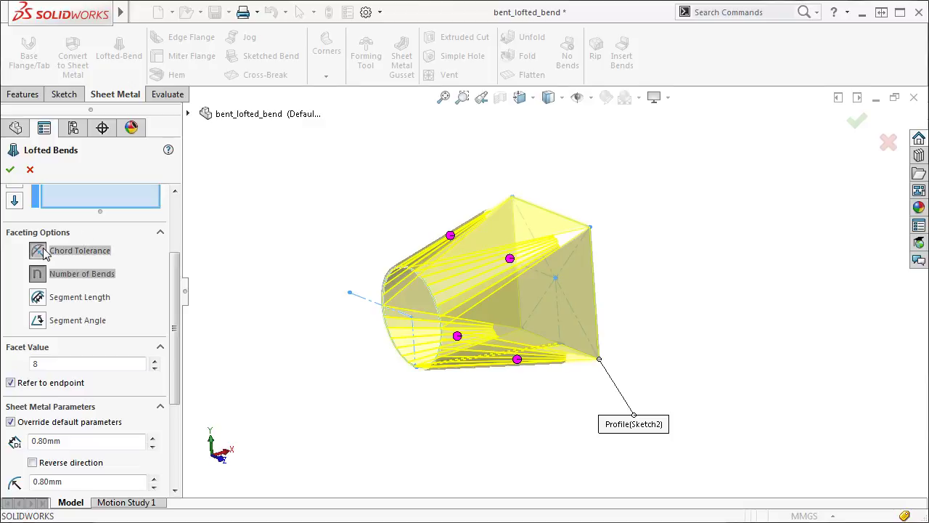
click(40, 274)
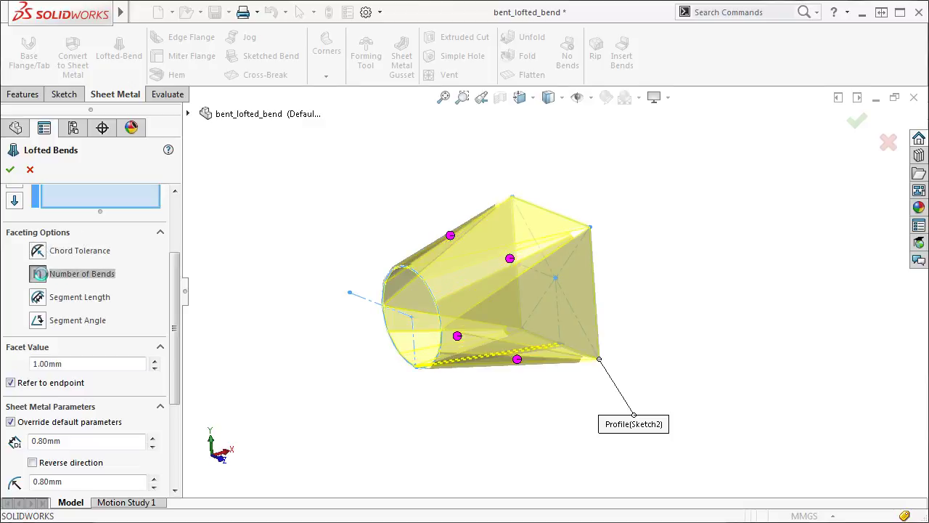
click(40, 297)
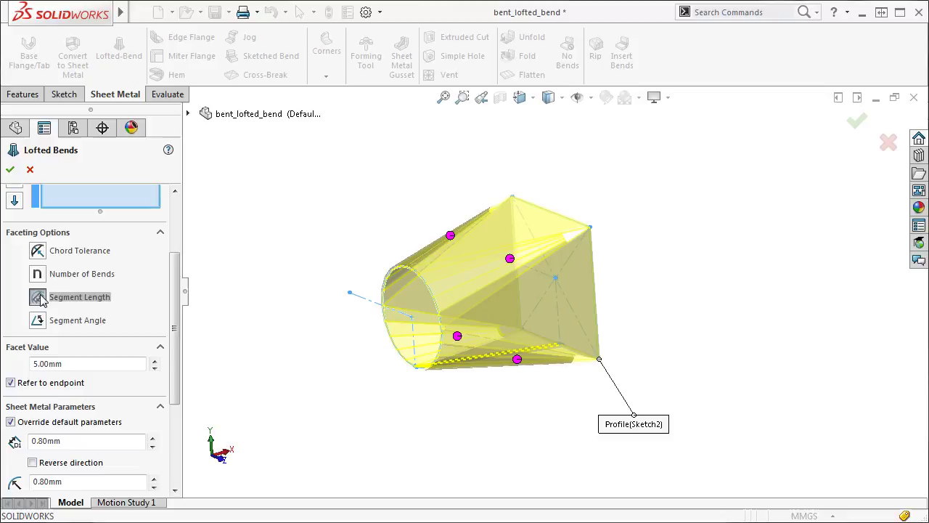
click(42, 320)
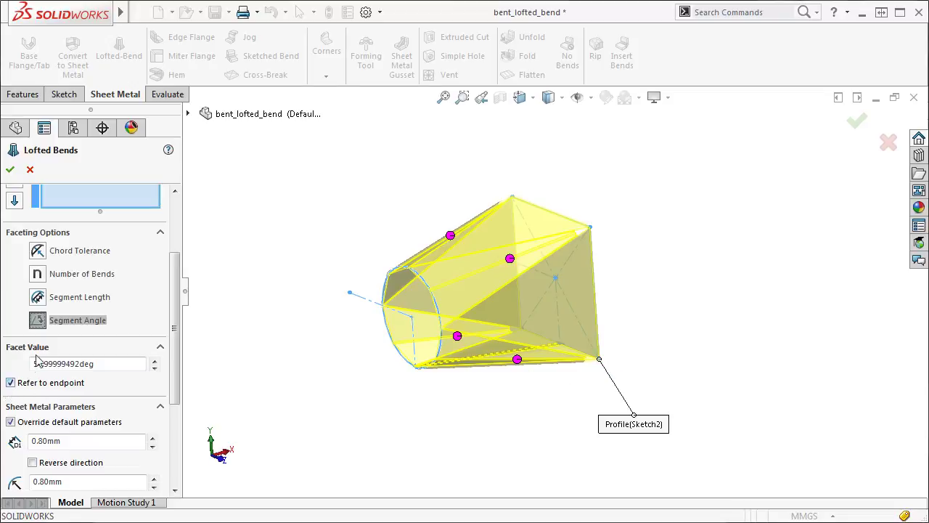
- Facet by chord tolerance, raising it up to 4.50 mm and then back to 3.50 mm
click(41, 299)
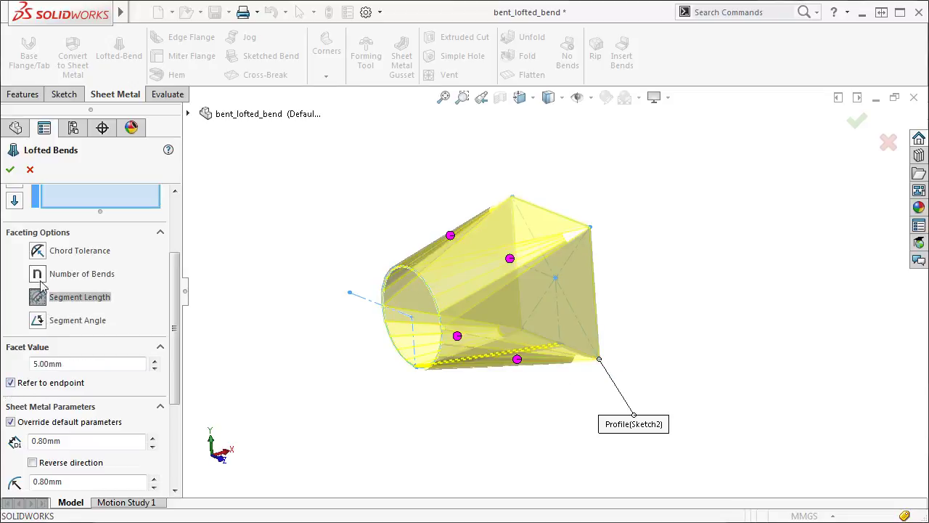
click(38, 274)
click(38, 254)
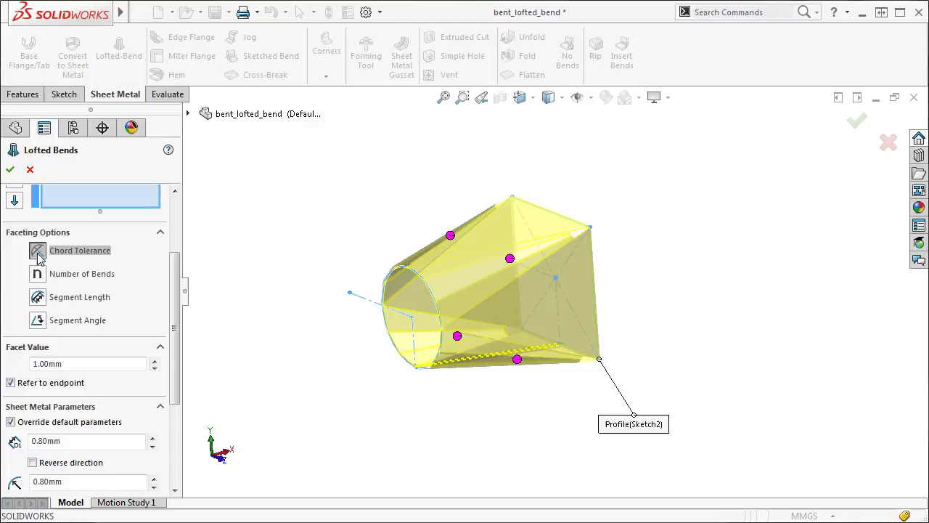
click(154, 361)
click(153, 361)
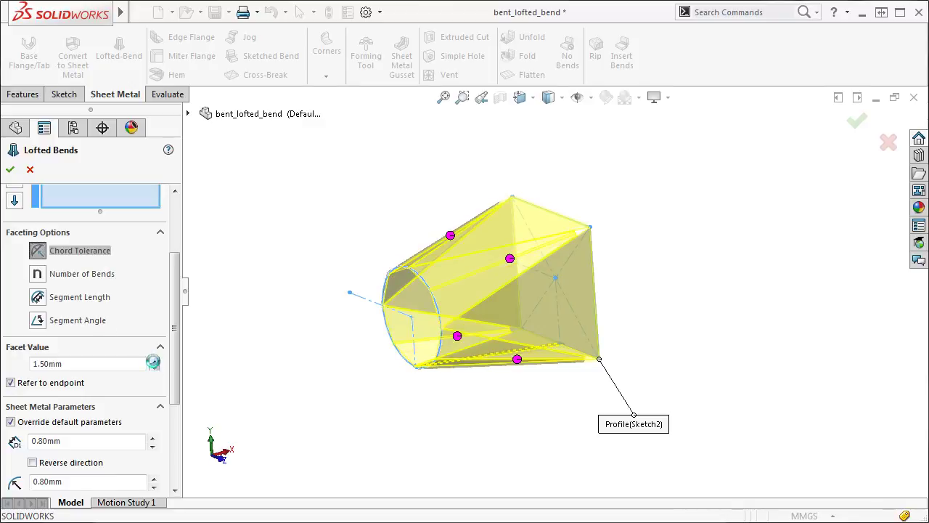
click(154, 361)
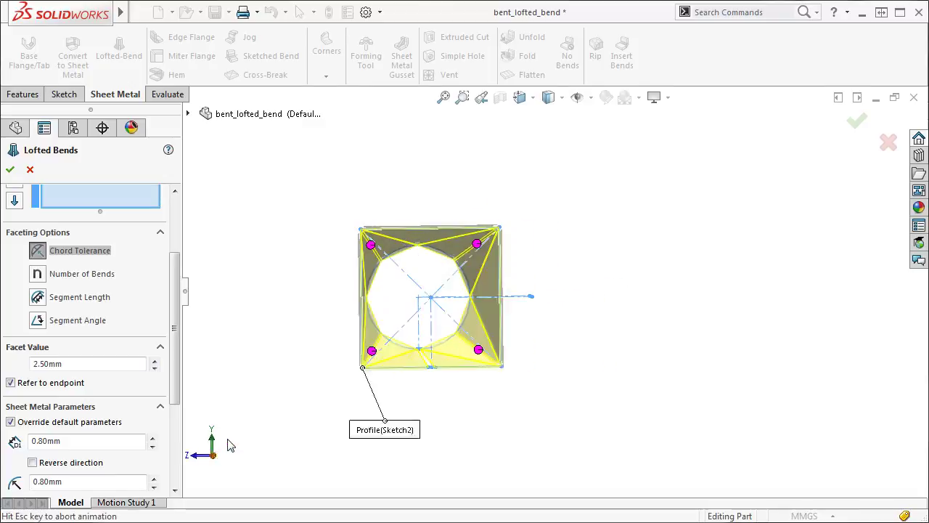
click(154, 361)
click(153, 361)
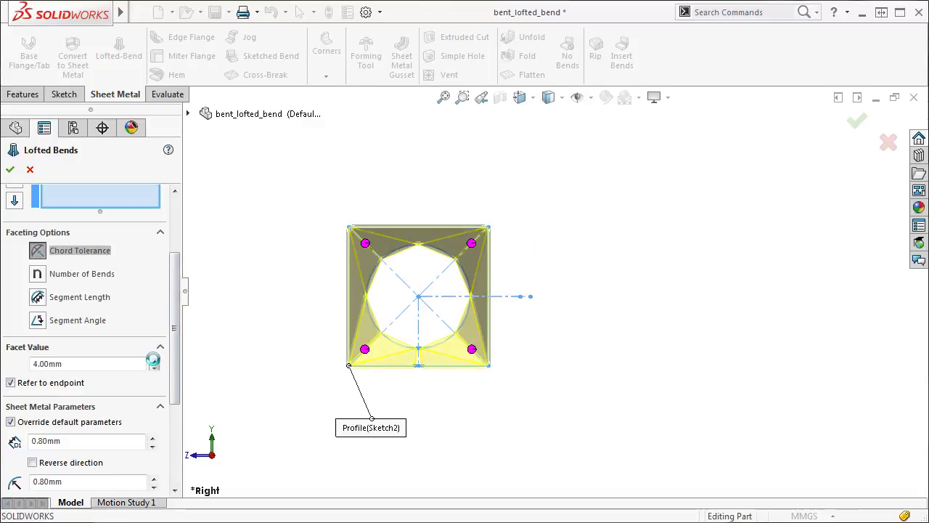
click(154, 361)
click(154, 367)
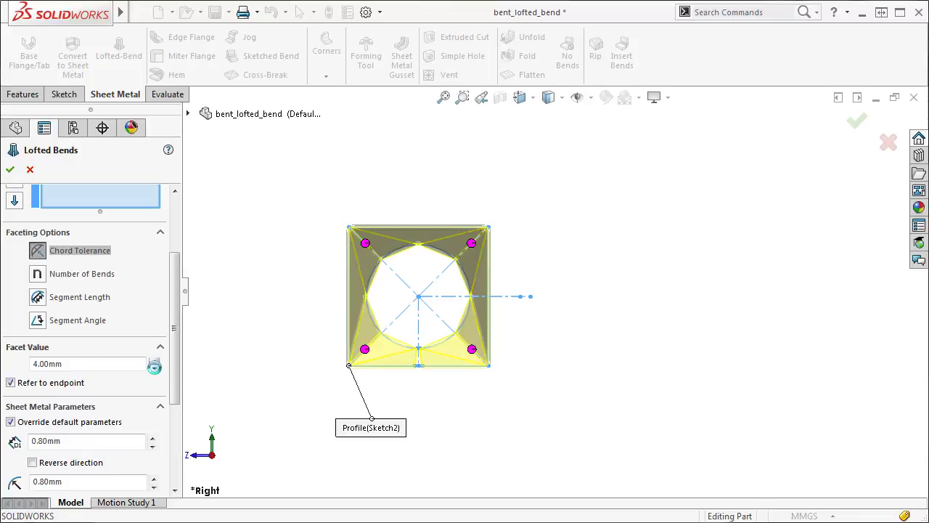
click(154, 367)
- Facet by number of bends, varying the count between 6 and 8 and ending at 5
click(37, 274)
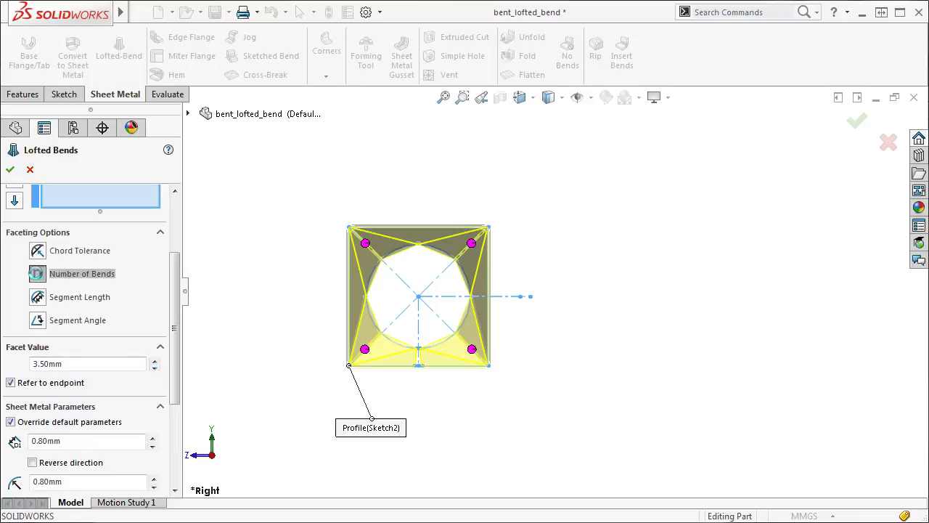
click(154, 367)
click(154, 367)
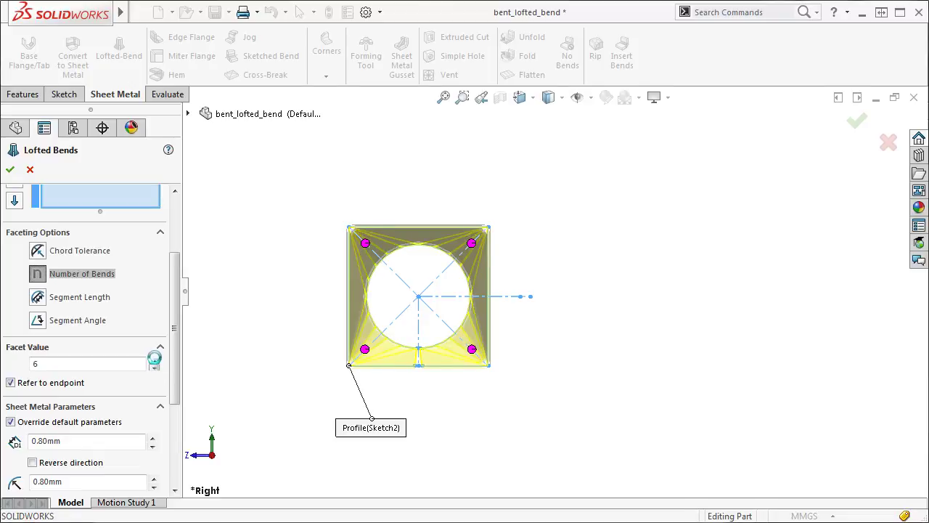
click(154, 360)
click(154, 360)
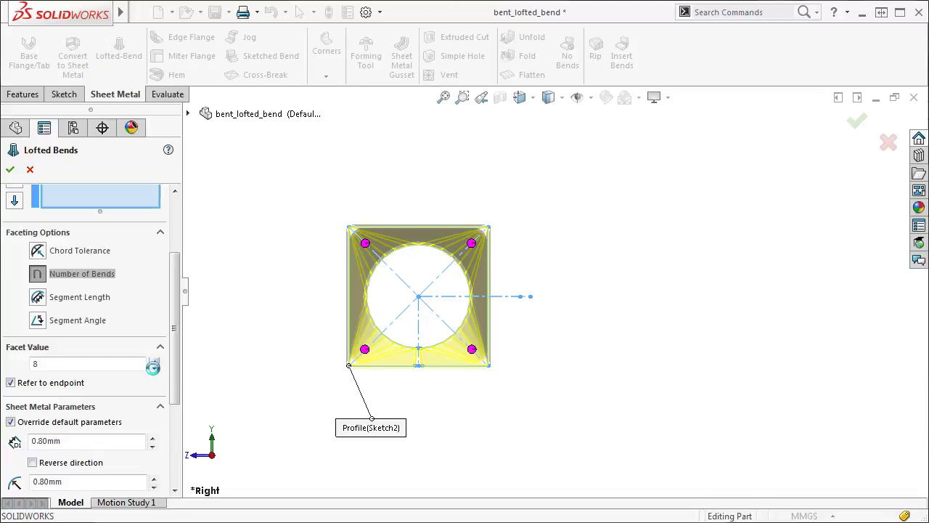
click(154, 367)
click(154, 368)
click(154, 367)
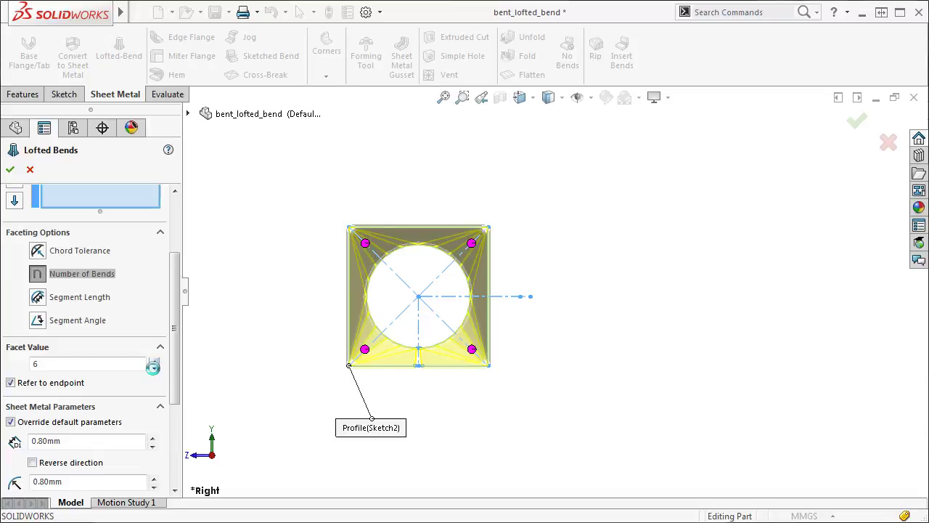
- Facet by segment length from 5 up to 8 mm and back to 5 mm, then use segment angle
click(39, 297)
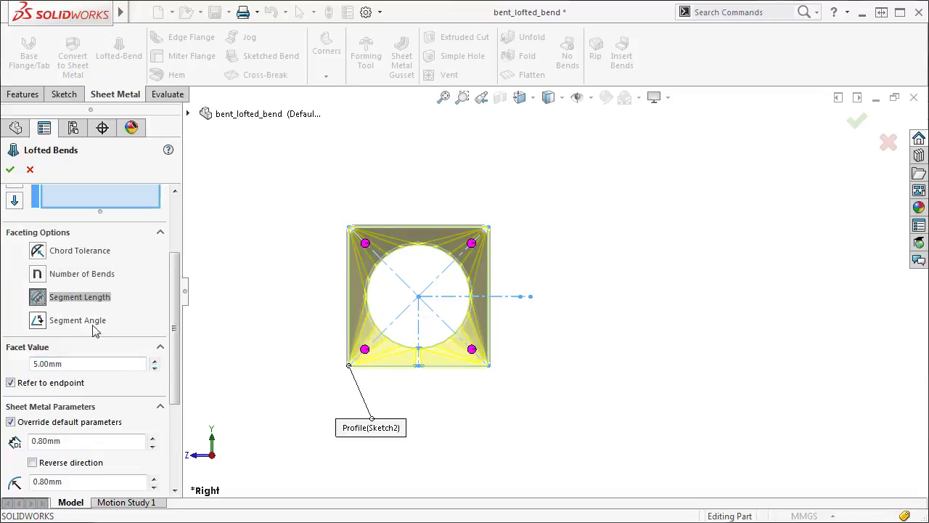
click(153, 361)
click(154, 360)
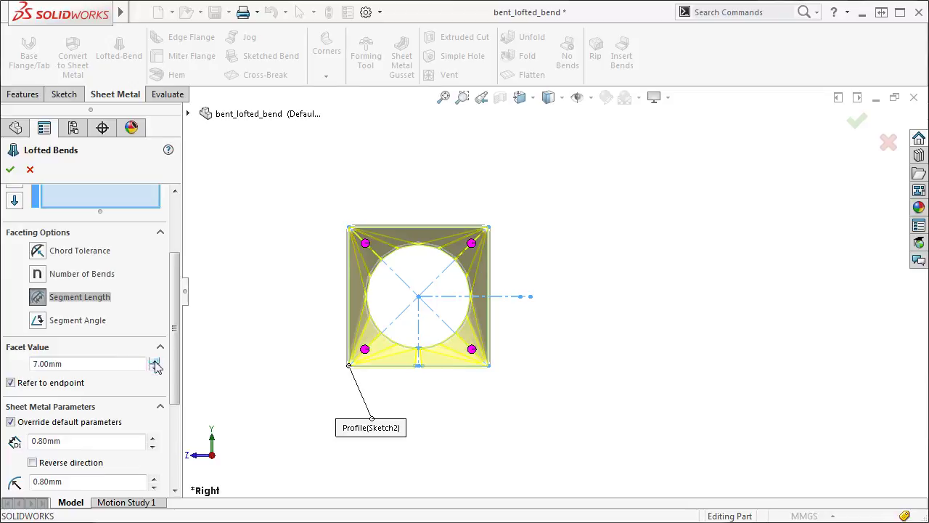
click(154, 361)
click(154, 368)
click(154, 368)
click(153, 368)
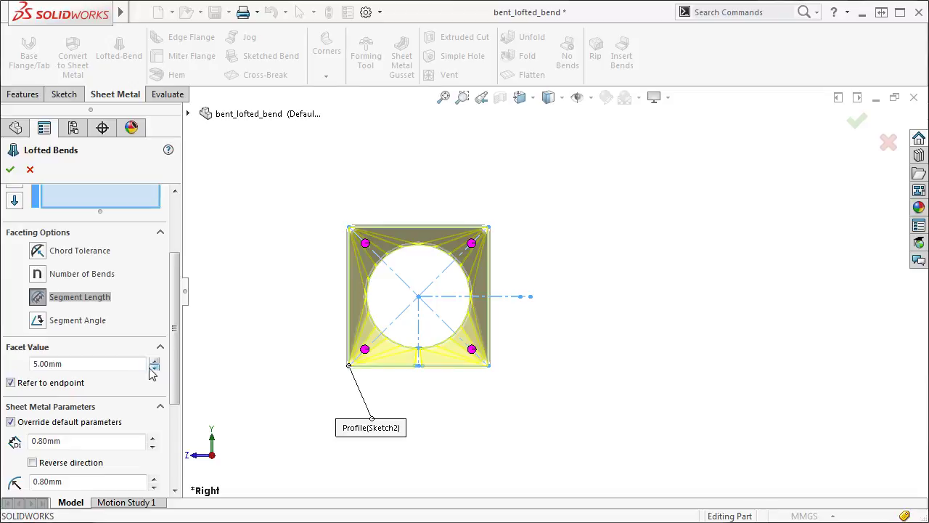
click(43, 325)
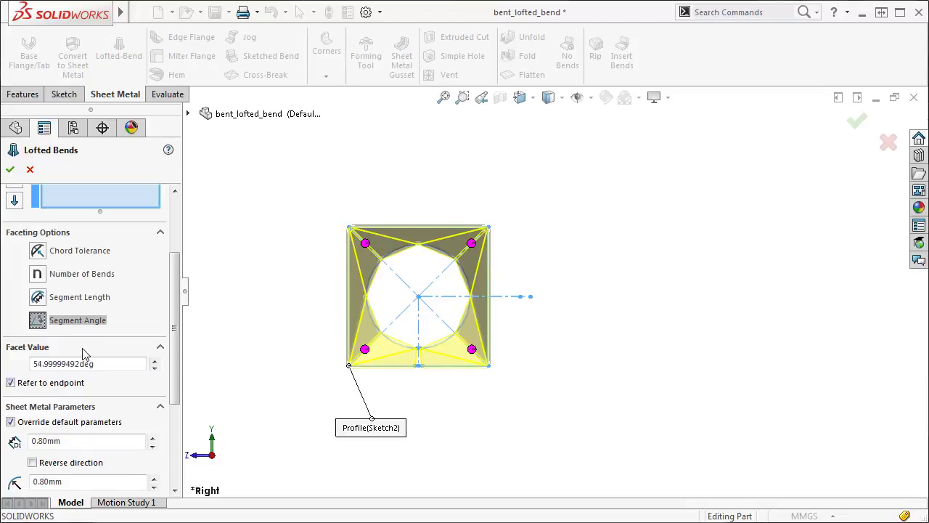
- Enter facet angles of 30° and then 50°, leaving the segment angle at 20°
drag(98, 363, 29, 354)
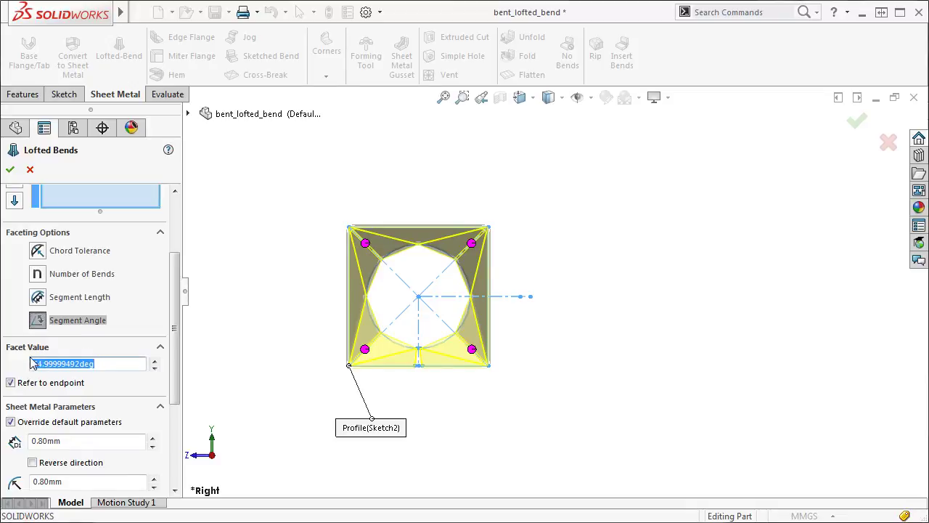
text(30)
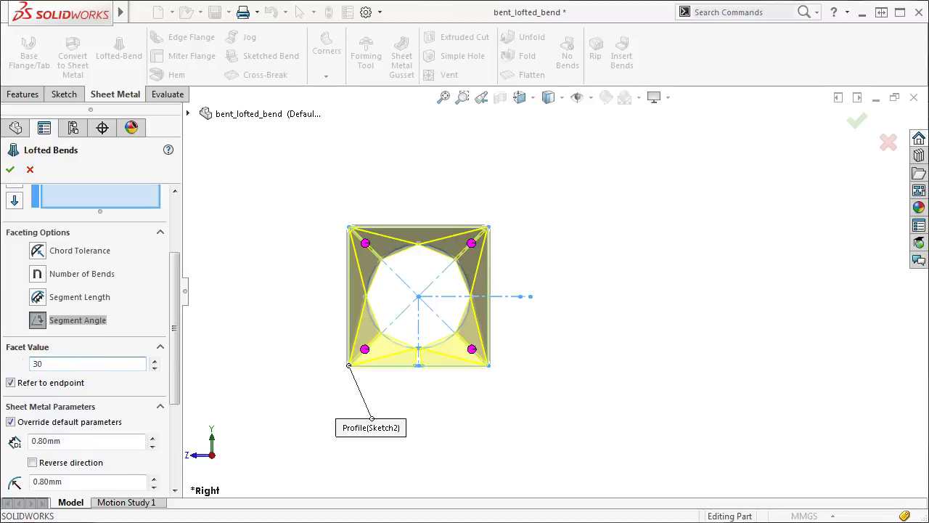
key(Return)
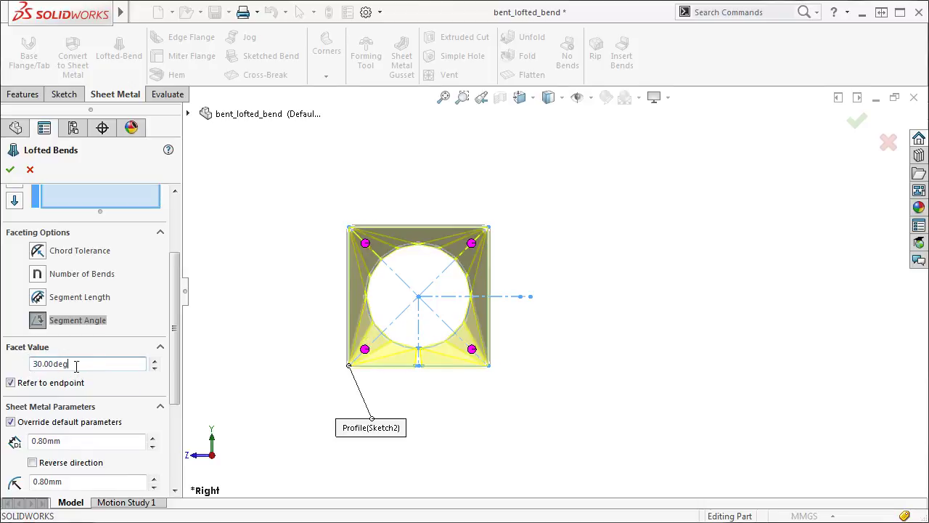
drag(76, 364, 31, 366)
text(50)
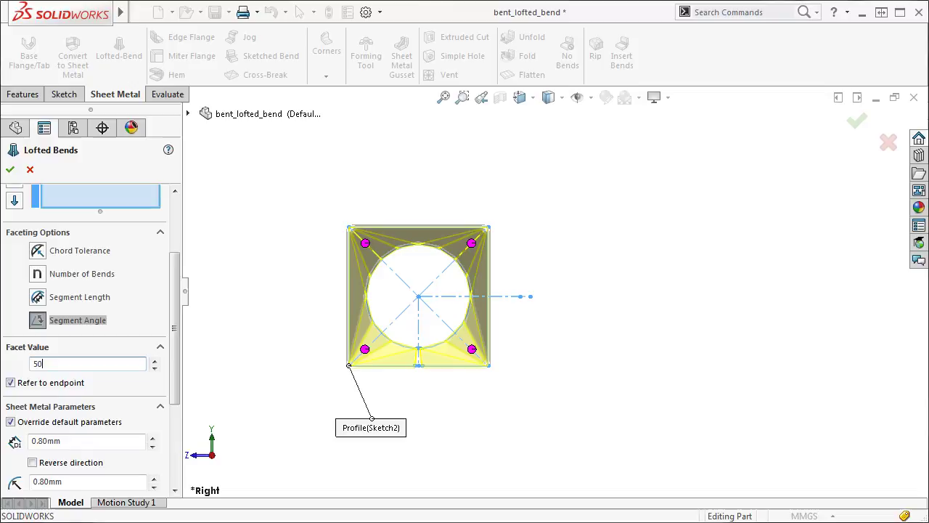
key(Return)
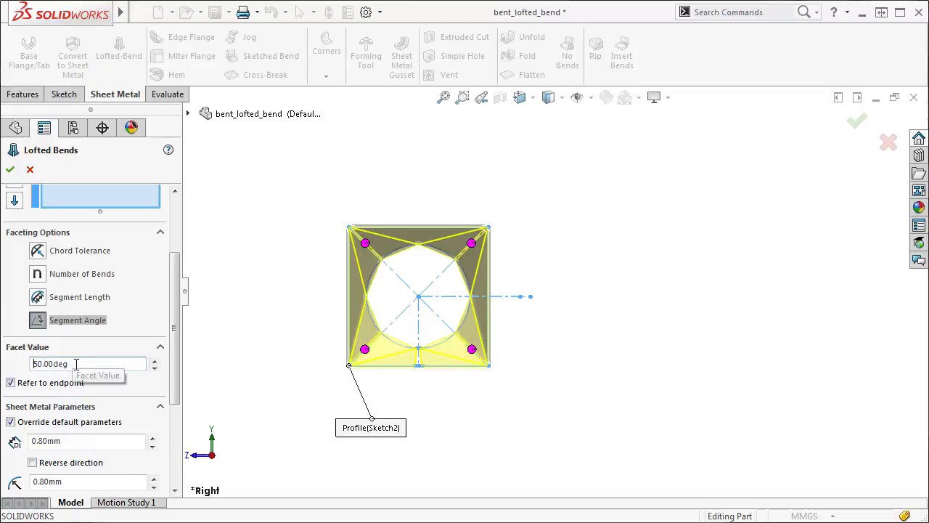
drag(73, 364, 31, 371)
text(20)
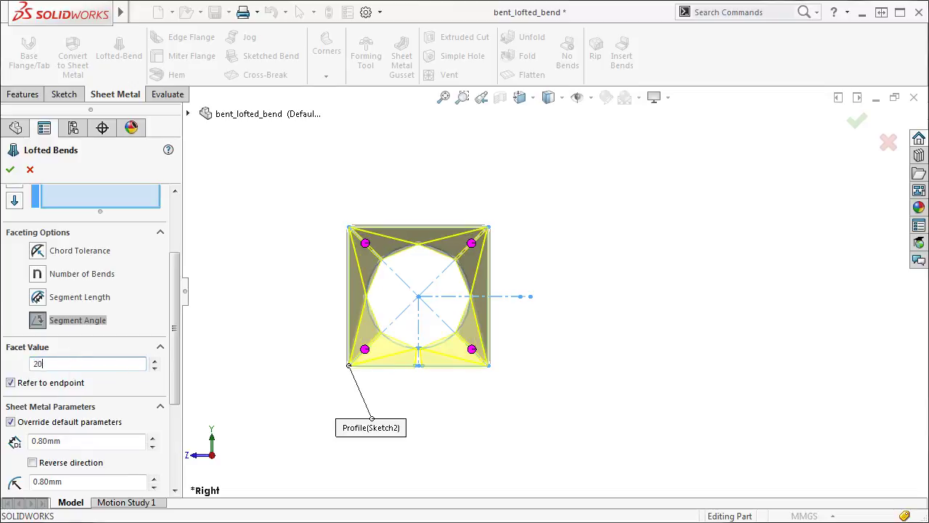
key(Return)
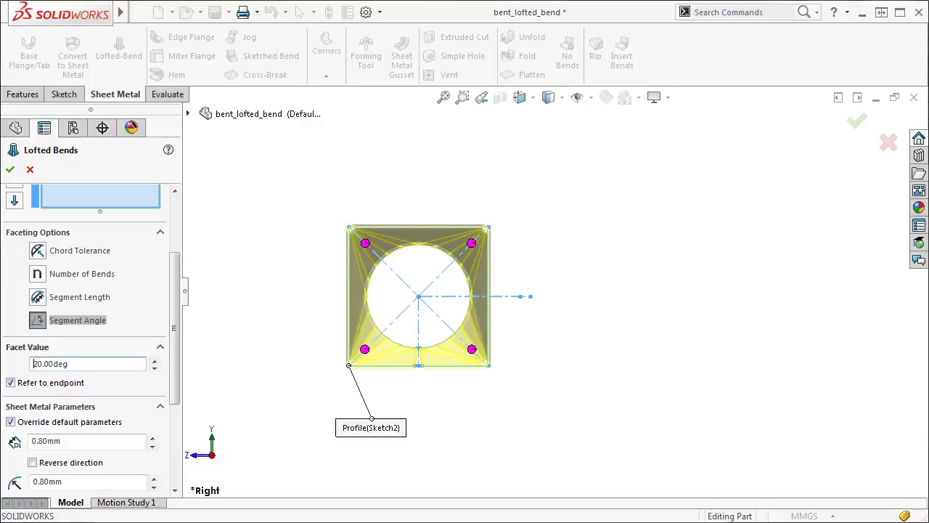
- Facet by Number of Bends with a facet value of 8 and view the preview isometrically
click(34, 274)
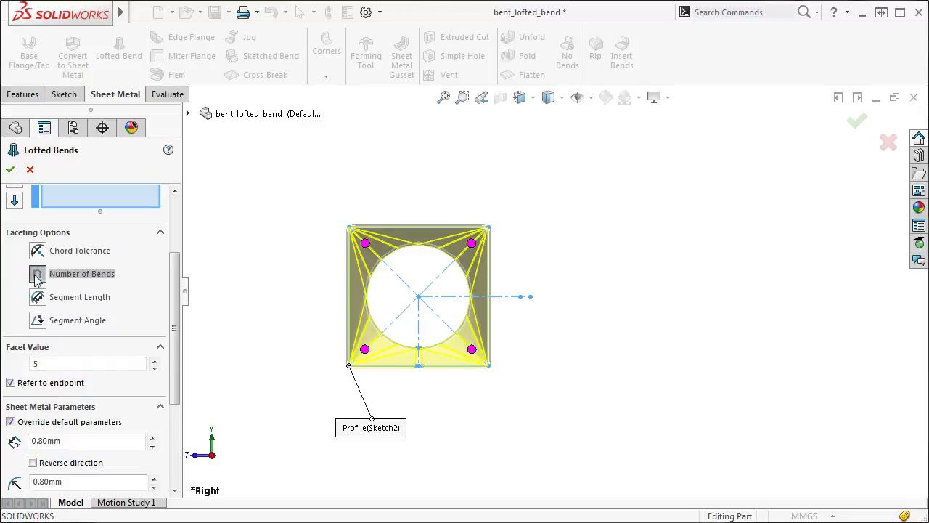
double_click(45, 362)
text(5)
drag(45, 363, 26, 368)
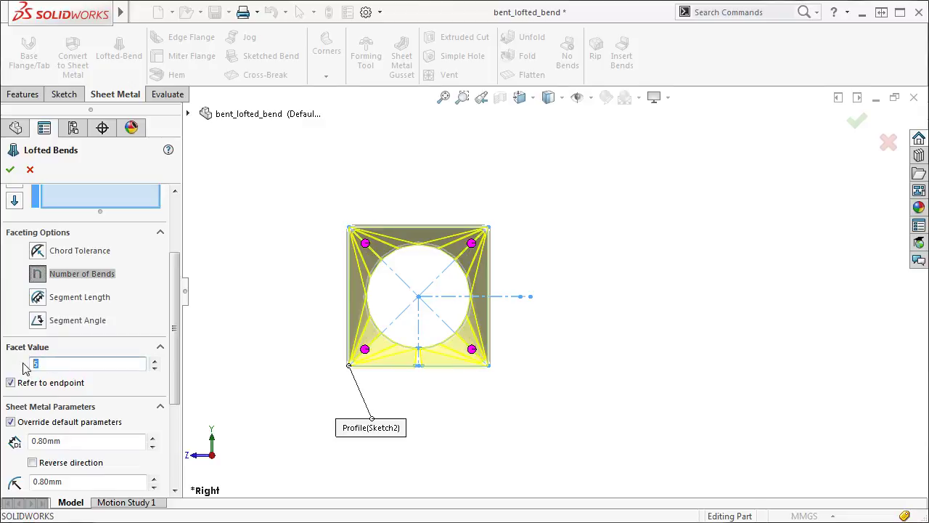
text(8)
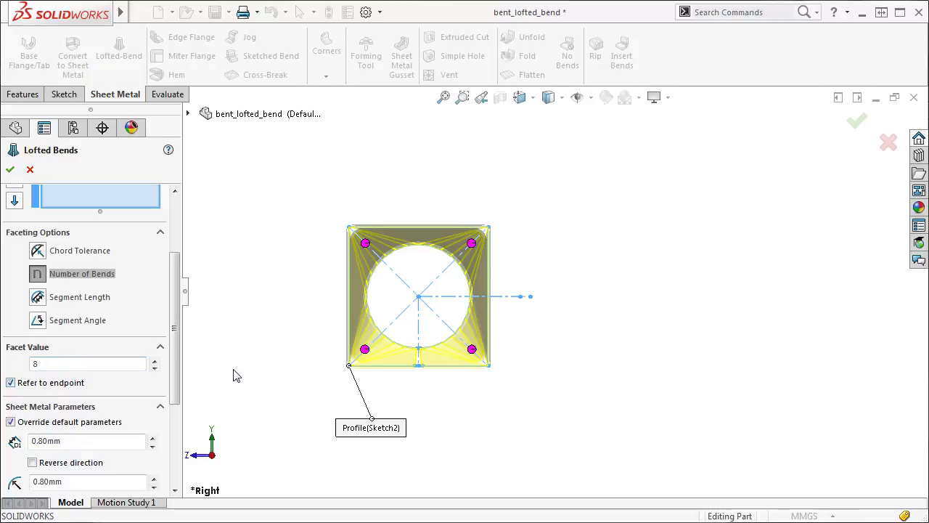
key(ctrl+7)
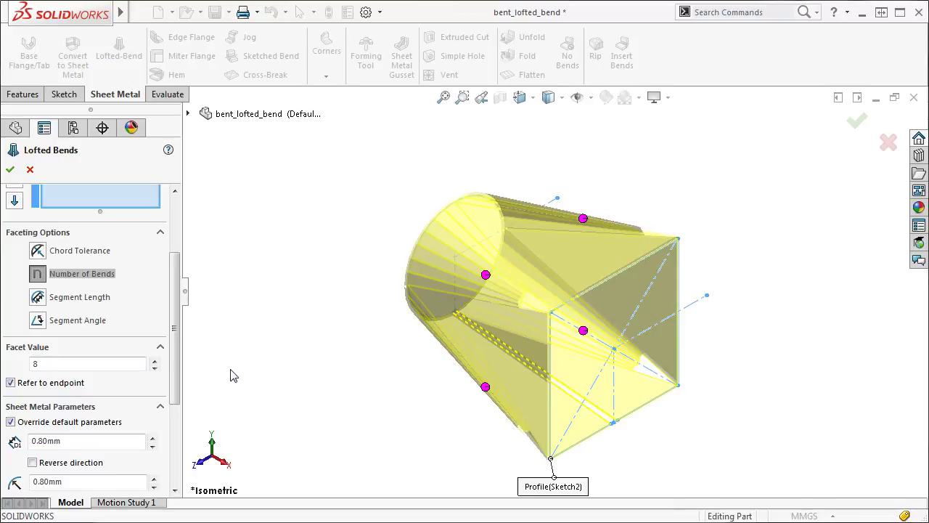
- Override one loft section's faceting to Number of Bends with 5 bends instead of 8
click(486, 274)
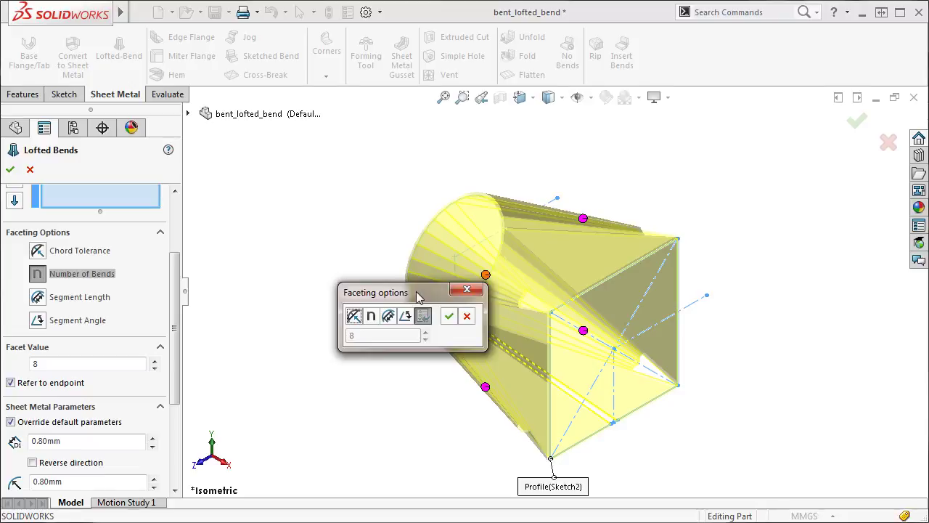
click(371, 317)
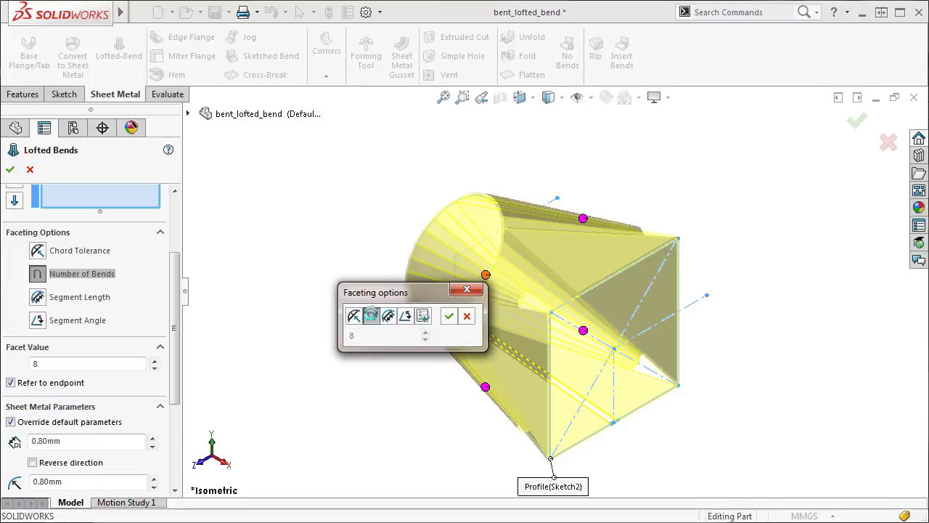
click(361, 336)
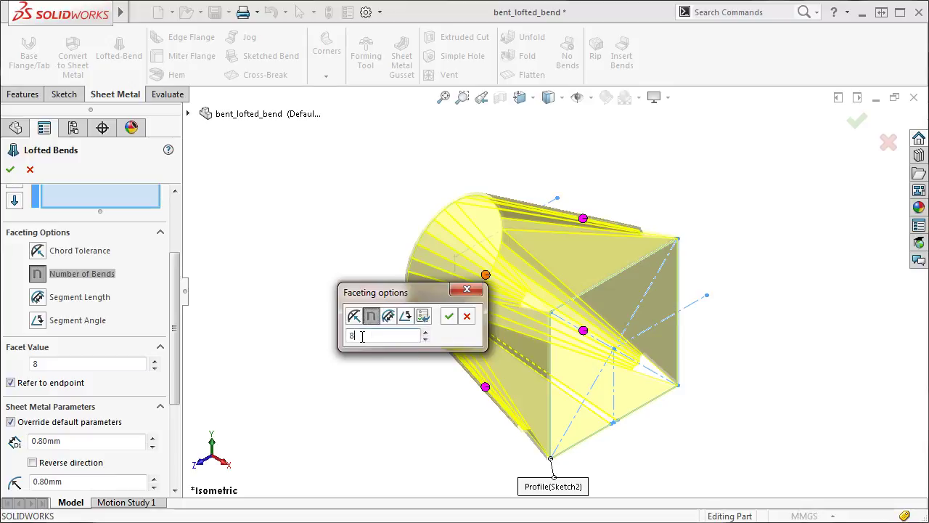
key(BackSpace)
key(Return)
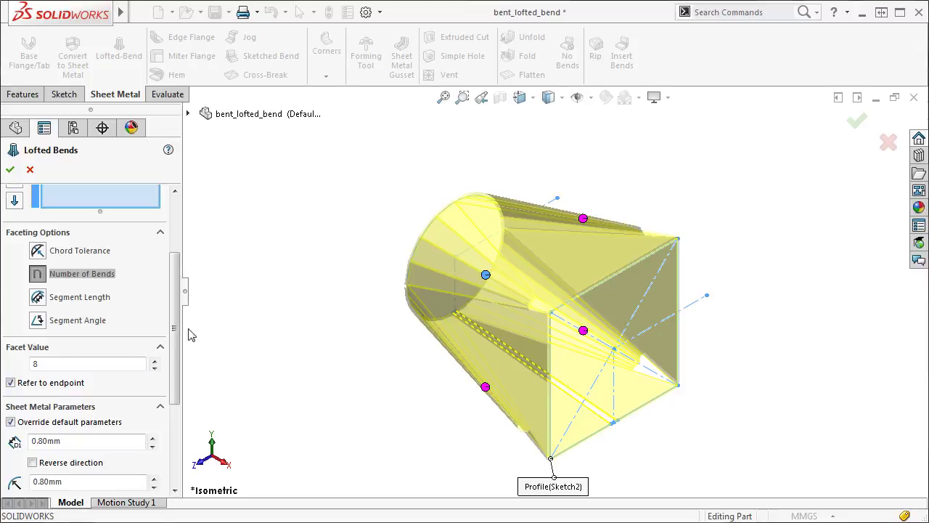
- Review the Lofted Bends settings and confirm to create Lofted Bends1 with 0.80 mm thickness
drag(175, 335, 173, 387)
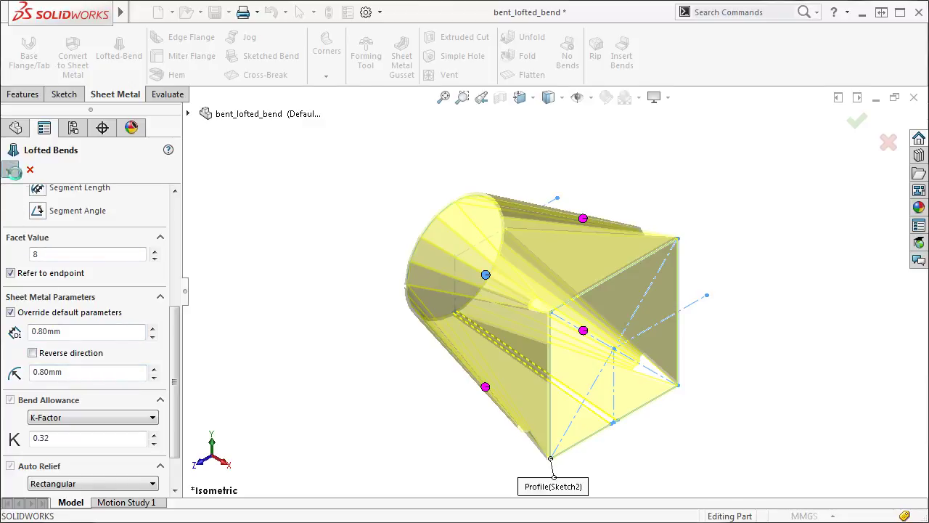
click(10, 169)
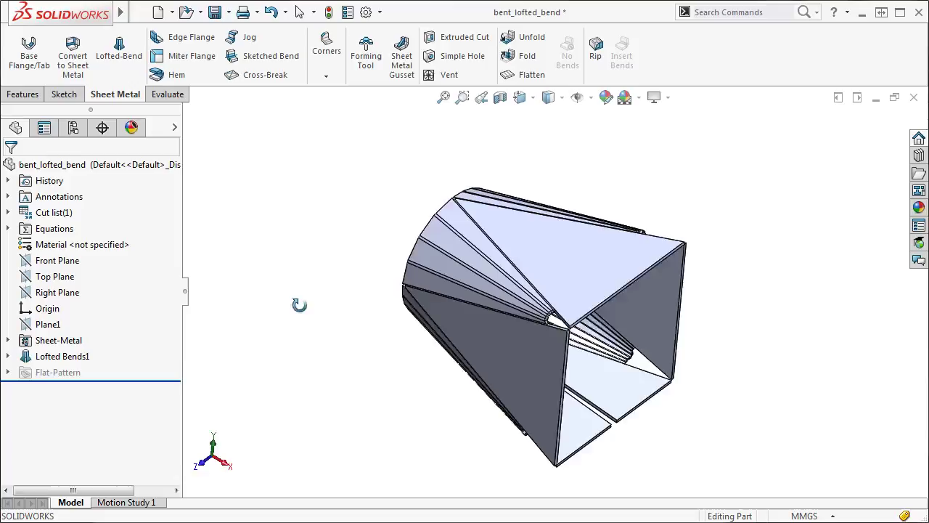